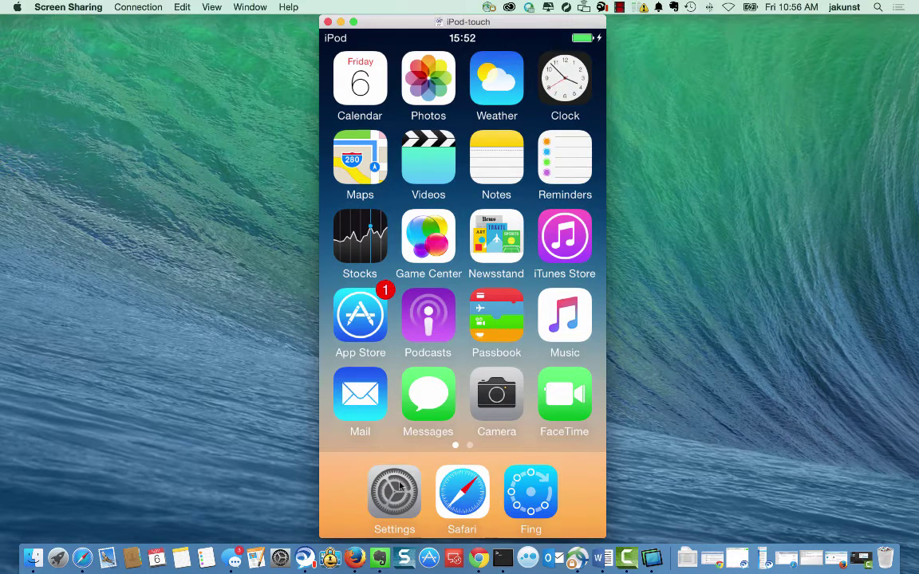
# Turn on Wi-Fi in the iPod's Settings.
pyautogui.click(395, 490)
pyautogui.click(546, 180)
pyautogui.click(558, 140)
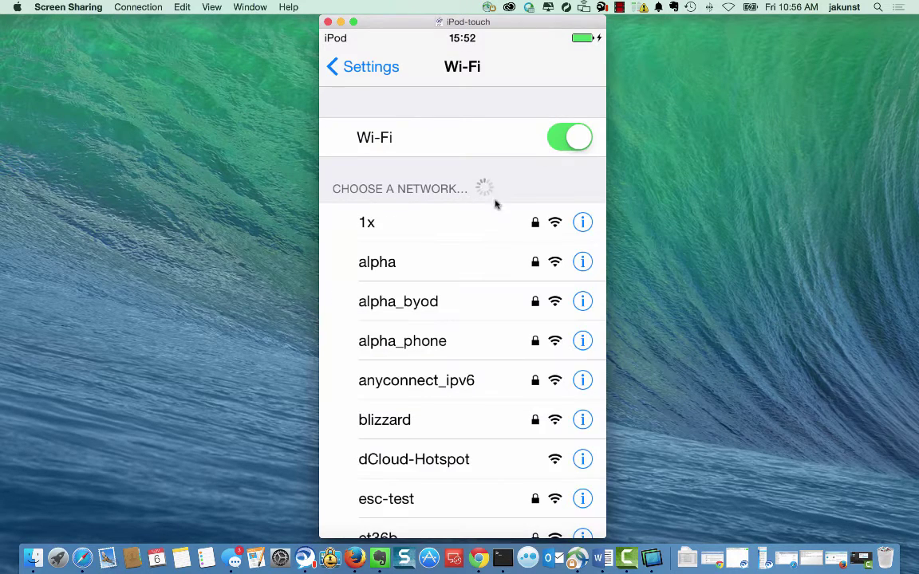
pyautogui.moveTo(482, 437); pyautogui.dragTo(482, 403)
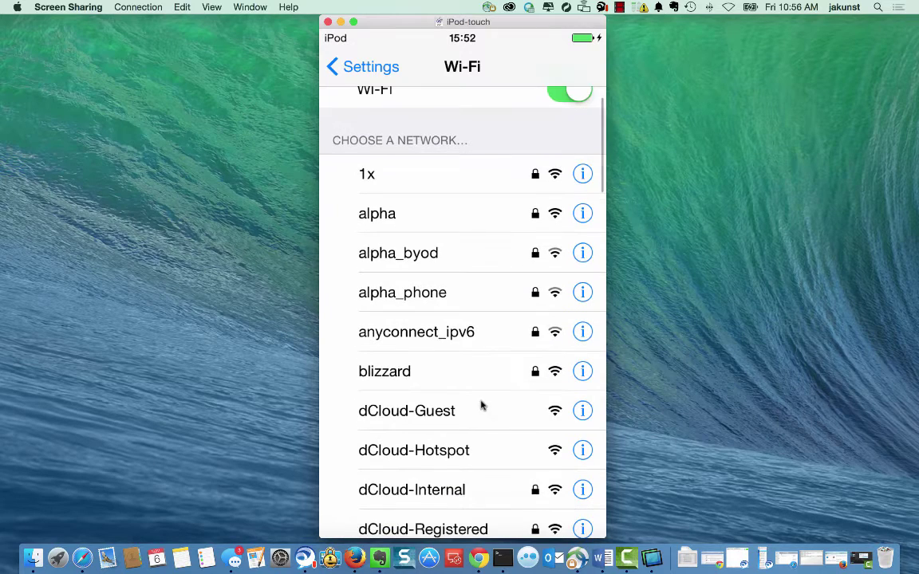
# Join the dCloud-Internal network with the doctor's username and password.
pyautogui.click(458, 492)
pyautogui.write('doctor')
pyautogui.press('Return')
pyautogui.write('C1')
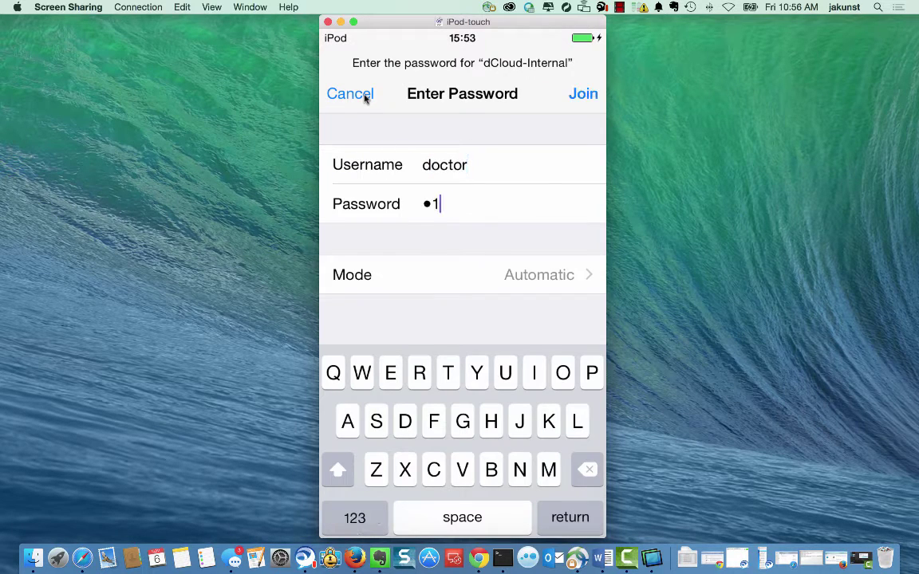
pyautogui.write('sco12345')
pyautogui.click(578, 95)
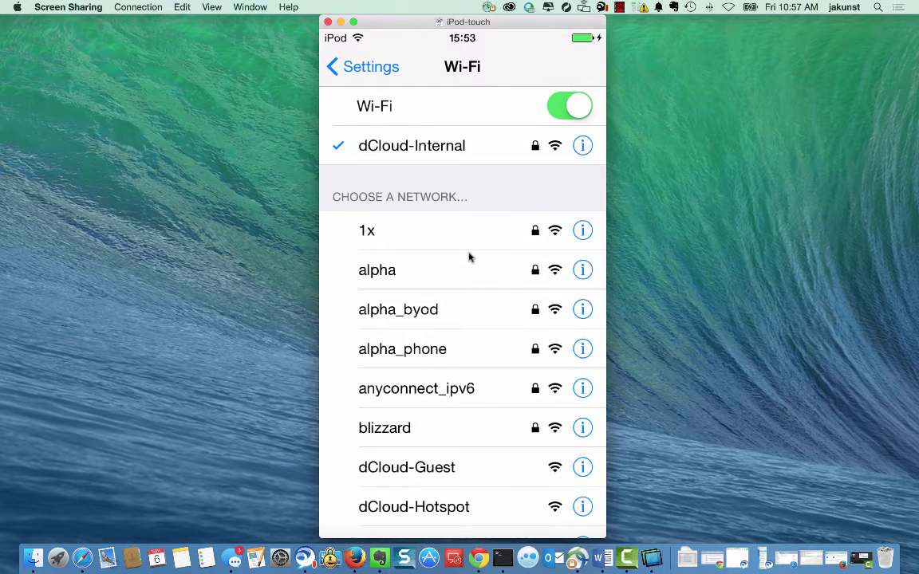
# Browse the dCloud Healthcare favorite to For Healthcare Professionals > Medical Records, then close that Safari tab.
pyautogui.press('super+shift+h')
pyautogui.click(468, 488)
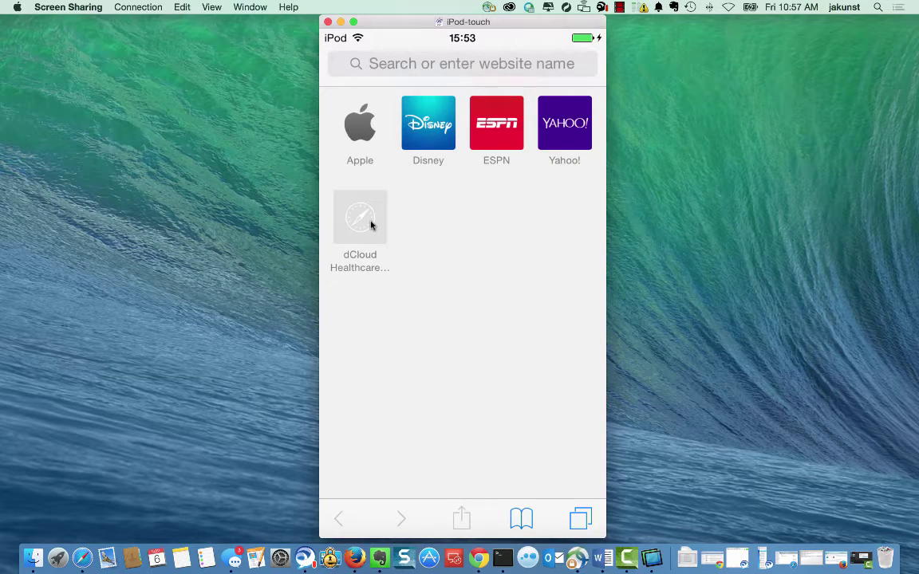
pyautogui.click(371, 226)
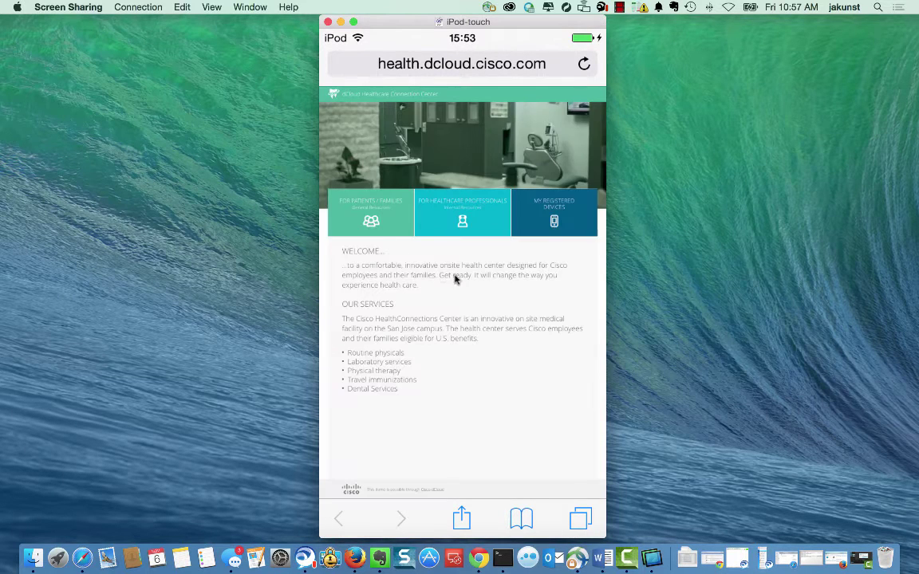
pyautogui.click(419, 199)
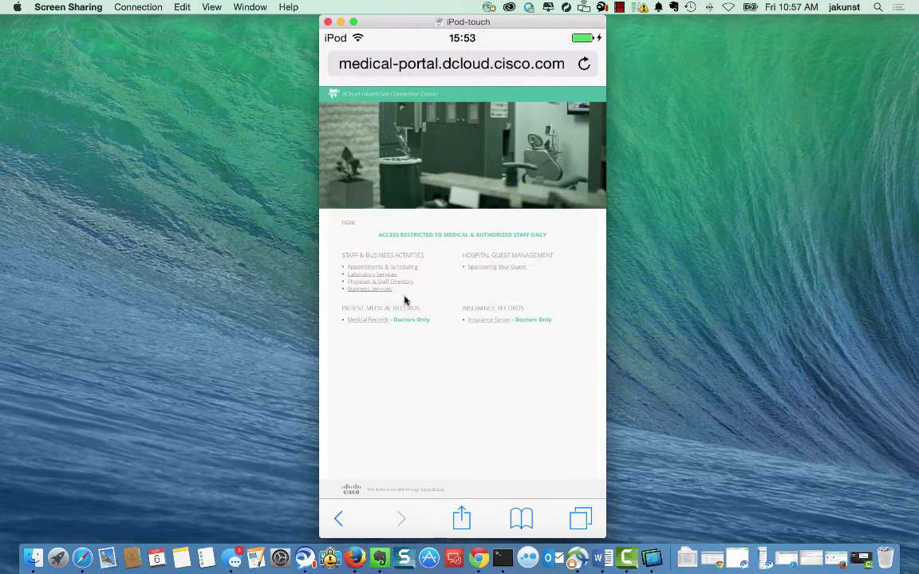
pyautogui.click(380, 320)
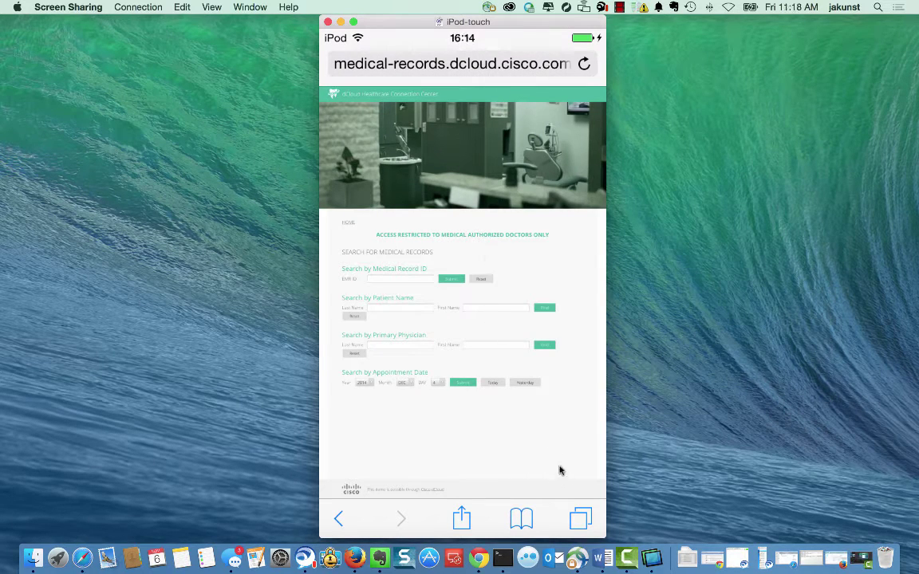
pyautogui.click(581, 520)
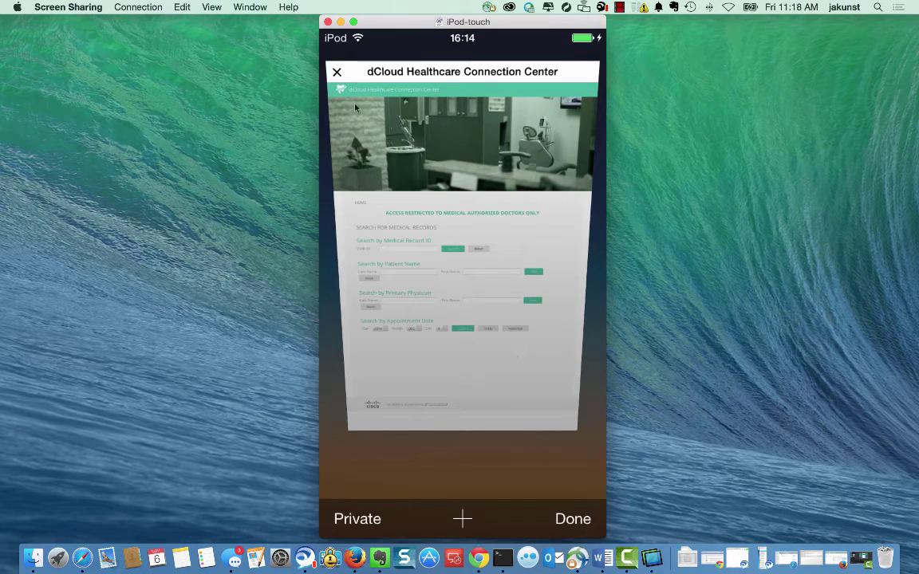
pyautogui.click(336, 72)
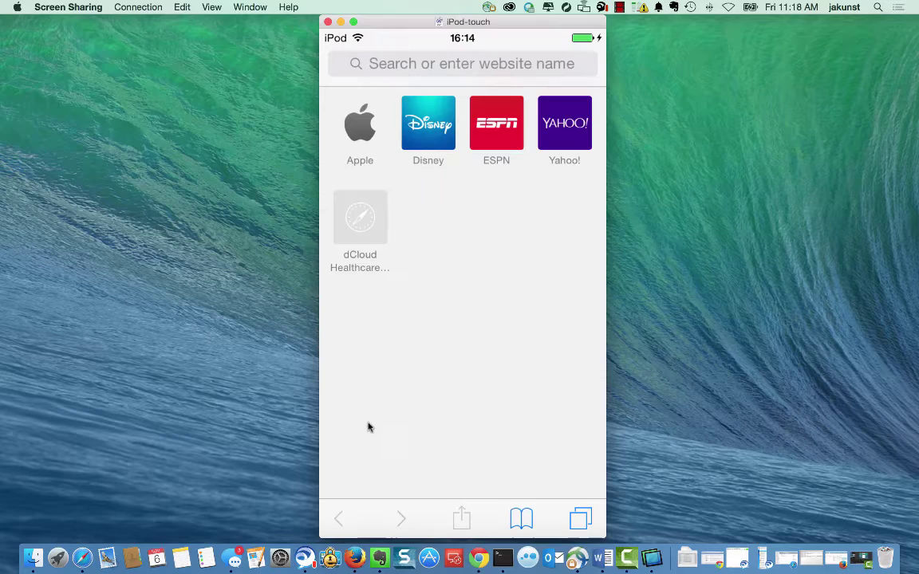
# Open ISE's Operations > RADIUS Livelog and widen the Authorization Policy column.
pyautogui.click(355, 558)
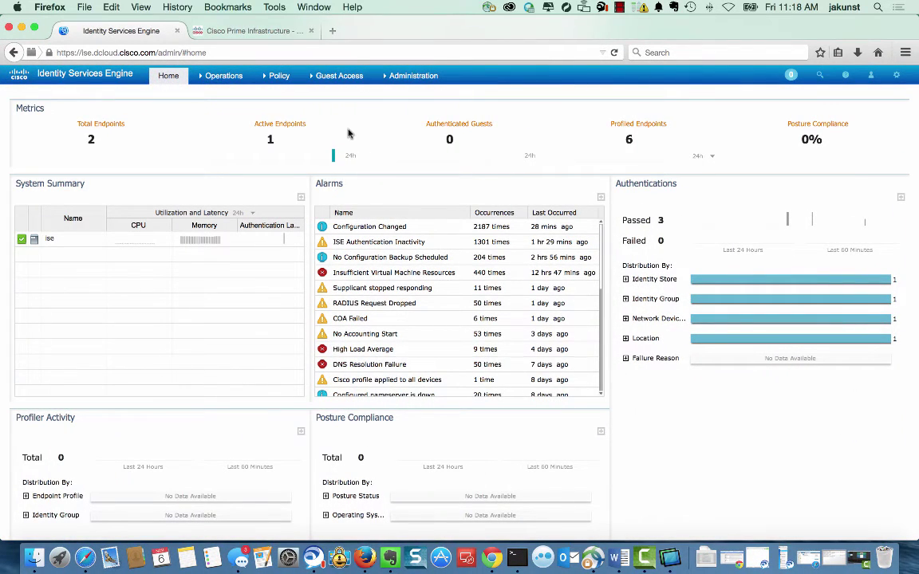
pyautogui.click(219, 80)
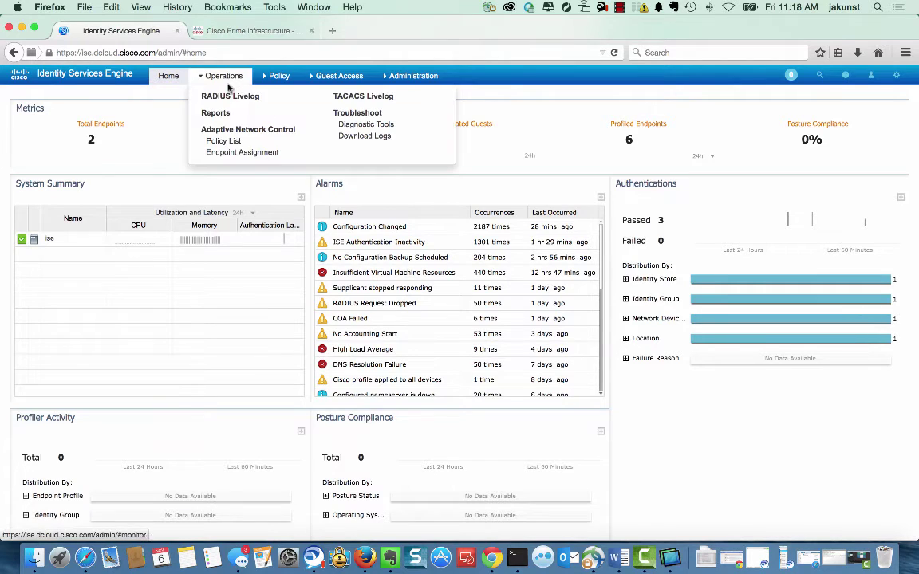
pyautogui.click(229, 95)
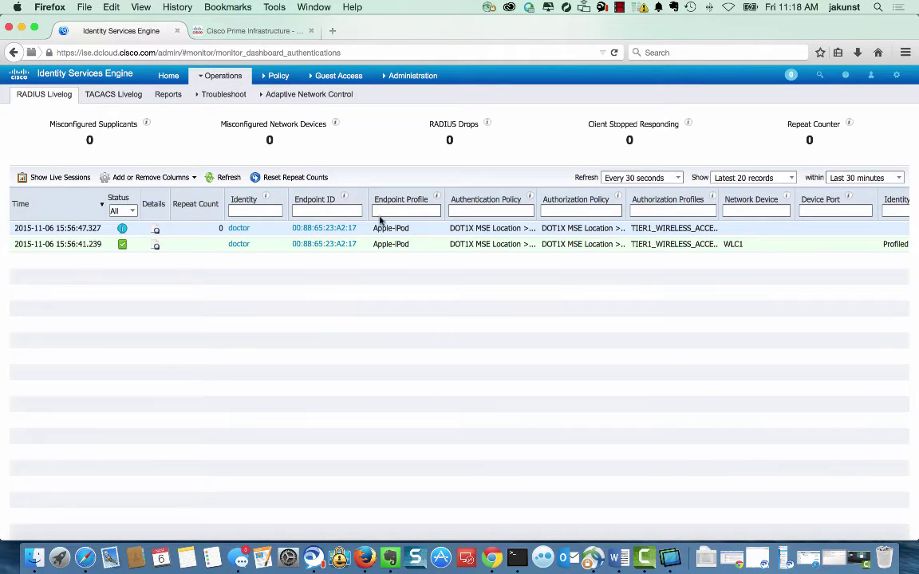
pyautogui.moveTo(562, 192); pyautogui.dragTo(777, 193)
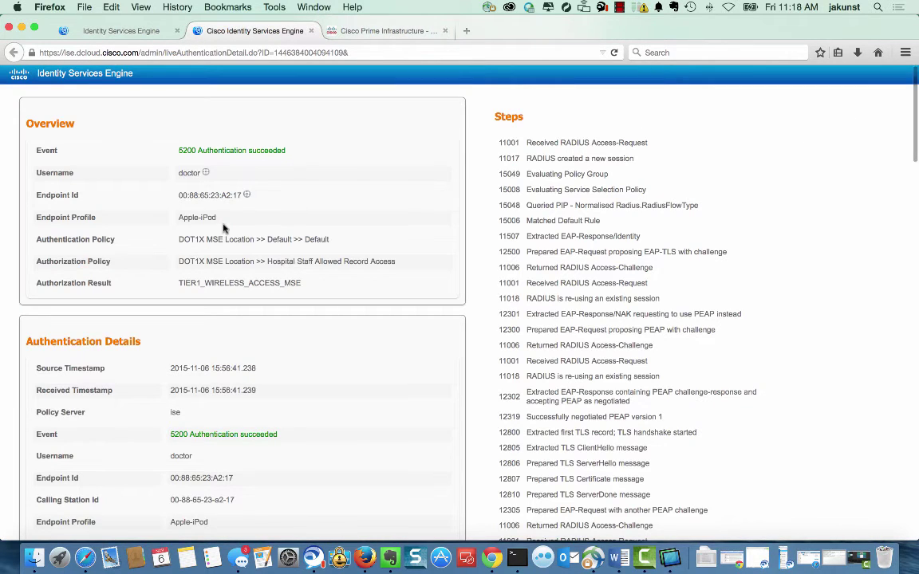
# Scroll the iPod's report, selecting its Authorization Policy and username, then close the report tab.
pyautogui.scroll(-1, 380, 240)
pyautogui.moveTo(392, 239); pyautogui.dragTo(177, 239)
pyautogui.scroll(-2, 277, 284)
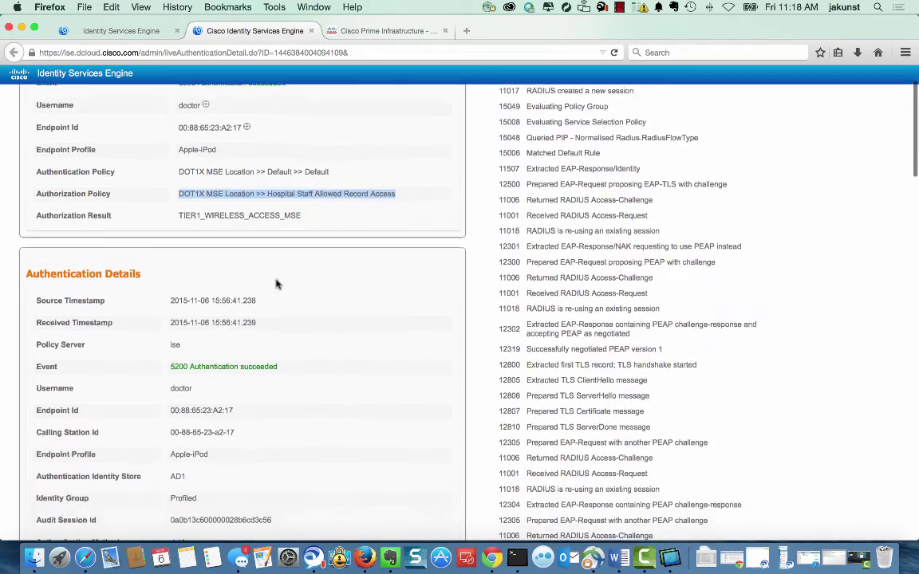
pyautogui.scroll(-2, 277, 284)
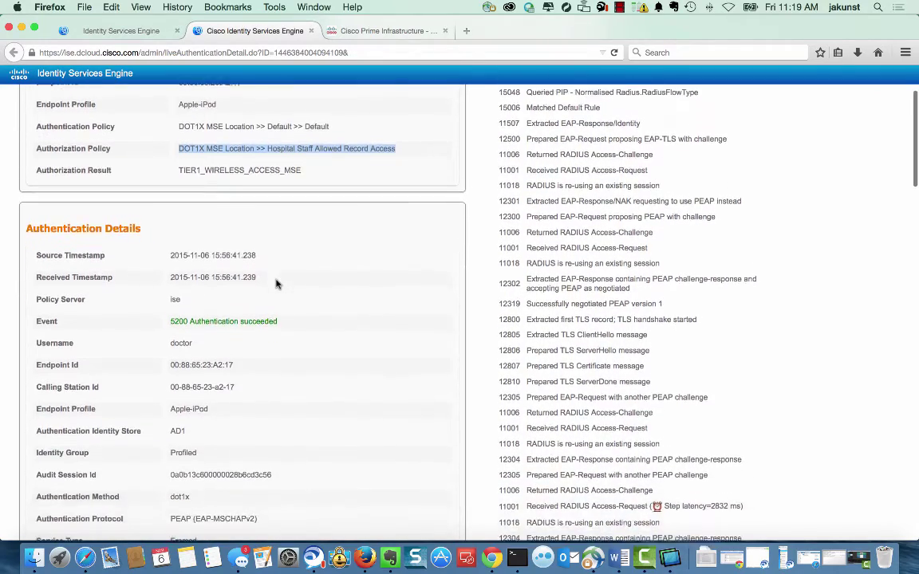
pyautogui.scroll(-3, 277, 284)
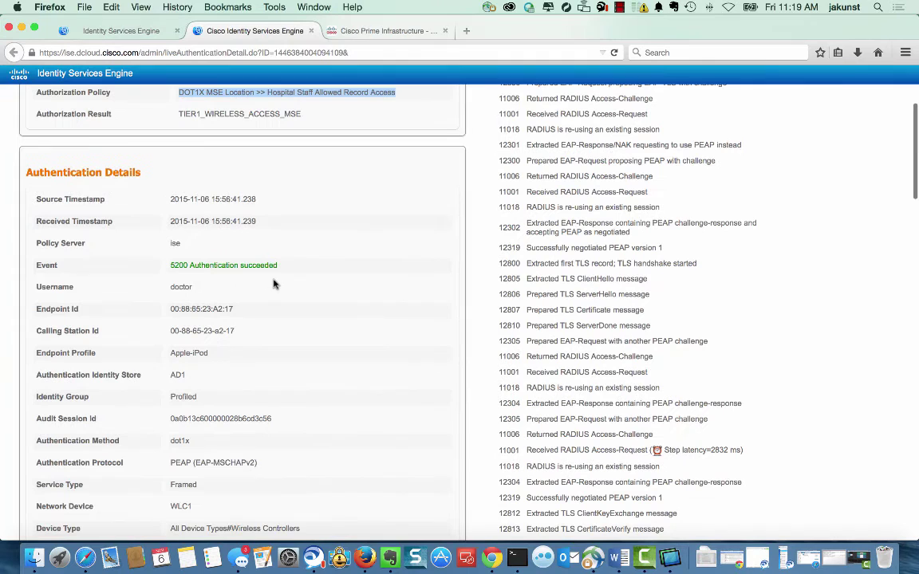
pyautogui.doubleClick(181, 286)
pyautogui.scroll(-3, 243, 297)
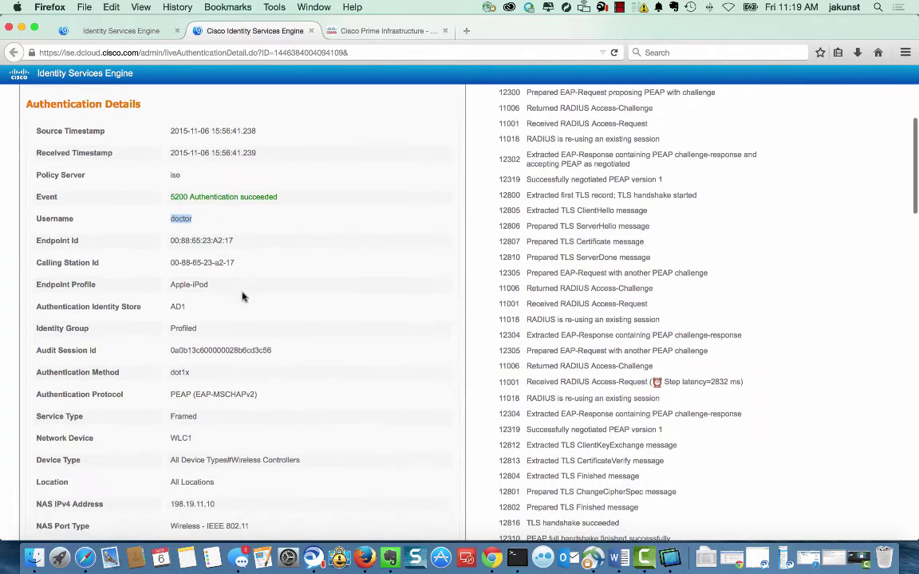
pyautogui.scroll(-8, 243, 297)
pyautogui.click(311, 31)
pyautogui.moveTo(296, 102)
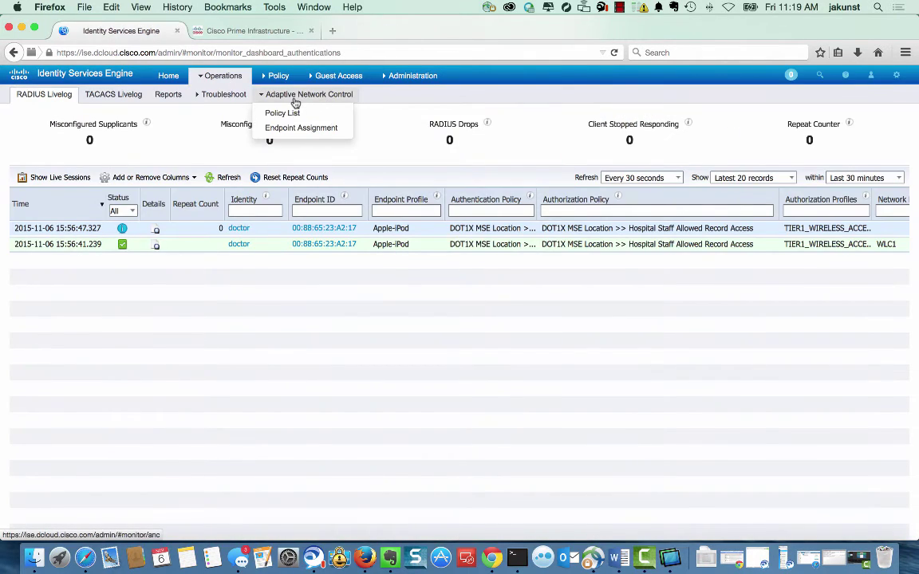
# Copy the iPod's Endpoint ID from the live log.
pyautogui.tripleClick(313, 246)
pyautogui.rightClick(312, 248)
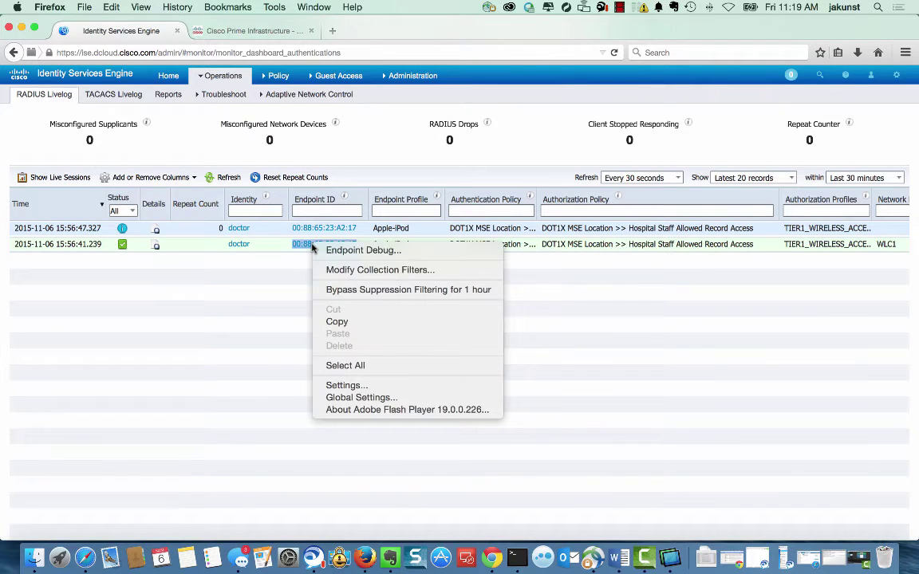
pyautogui.click(341, 321)
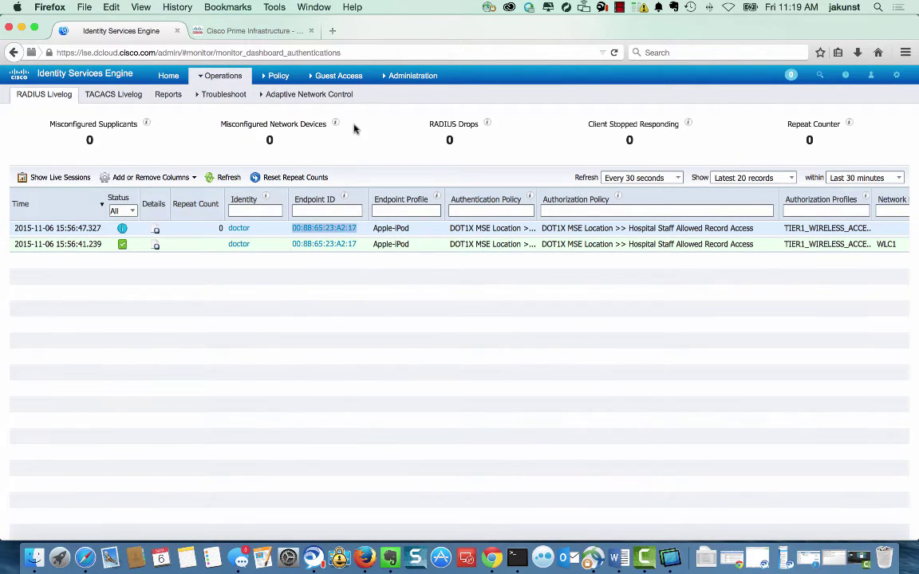
# Look up that MAC address with Find Location by MAC Address on the mse location server.
pyautogui.moveTo(410, 86)
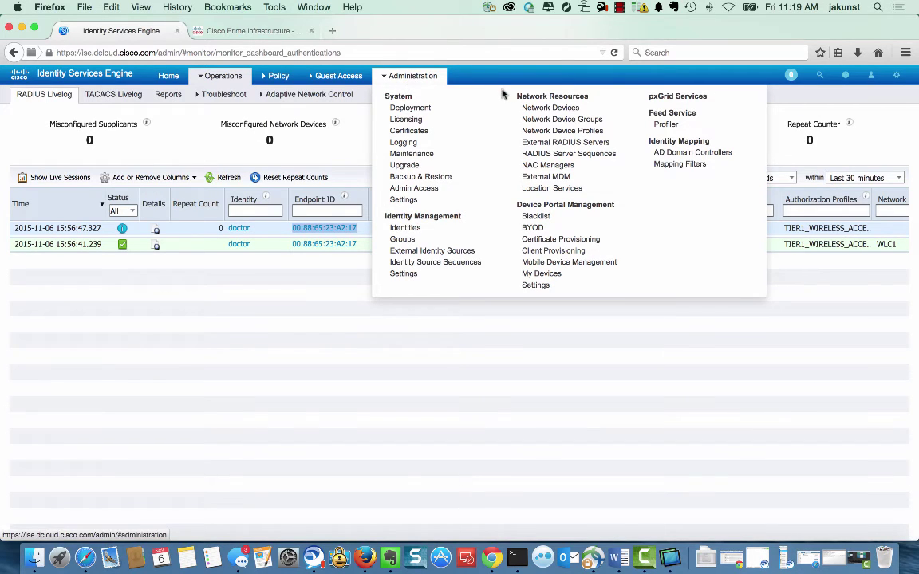
pyautogui.click(542, 189)
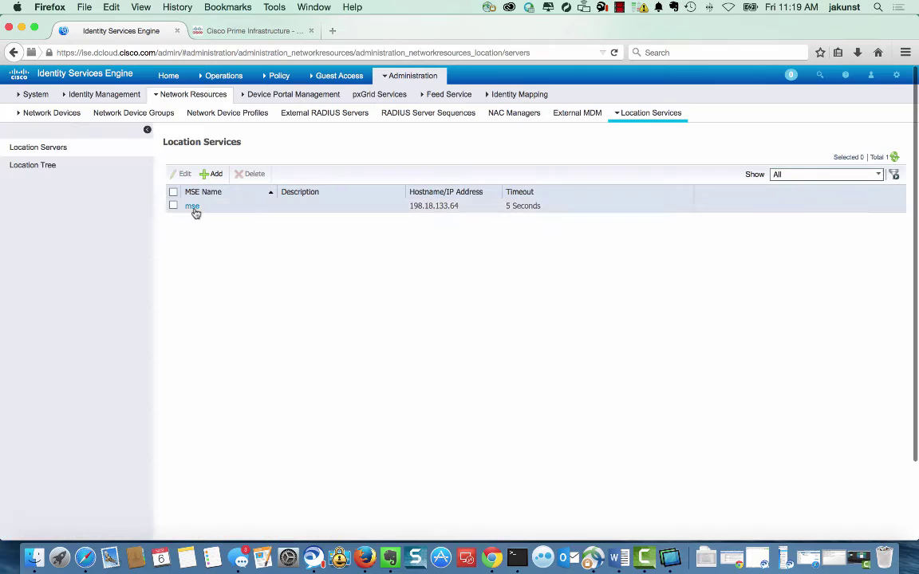
pyautogui.click(192, 207)
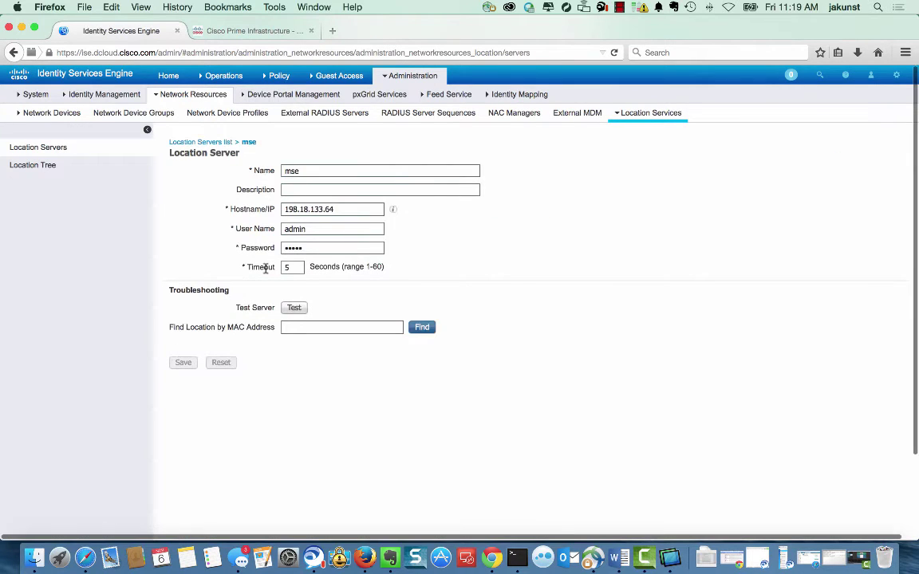
pyautogui.rightClick(288, 326)
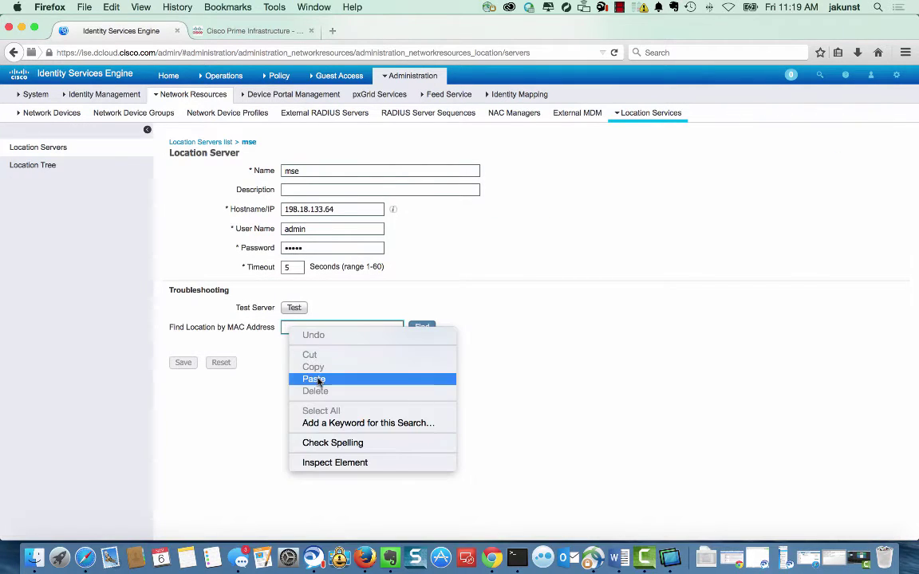
pyautogui.click(317, 381)
pyautogui.click(422, 327)
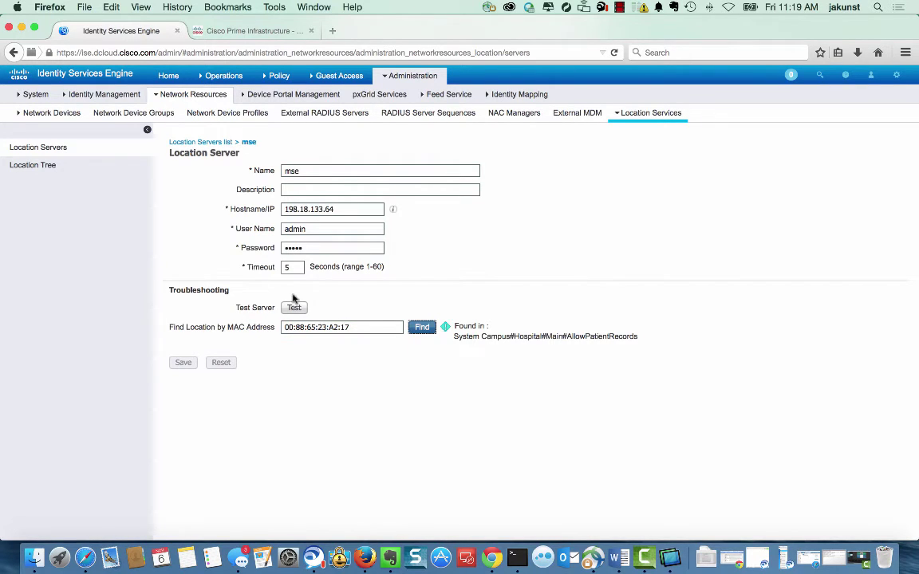
# Open the Location Tree and expand Hospital > Main to its two patient-record zones.
pyautogui.click(44, 168)
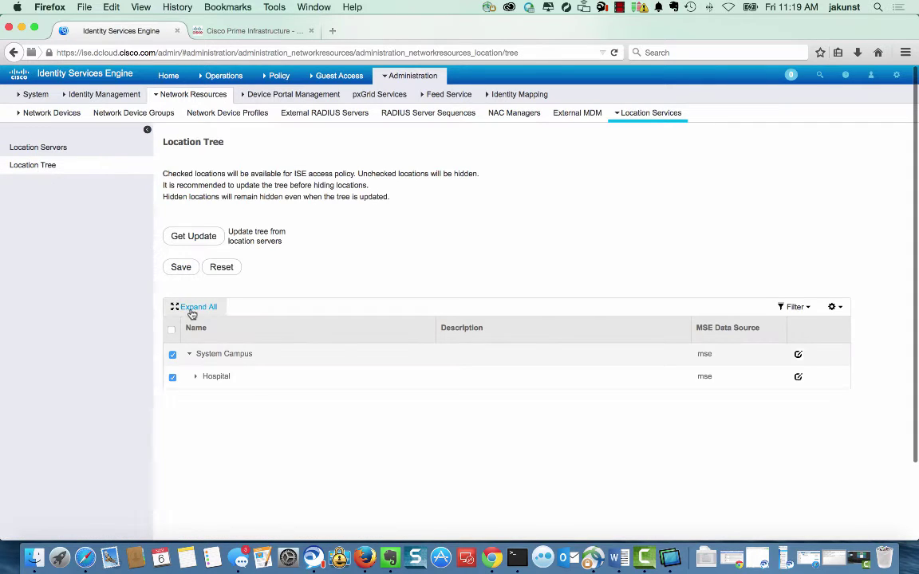
pyautogui.click(197, 380)
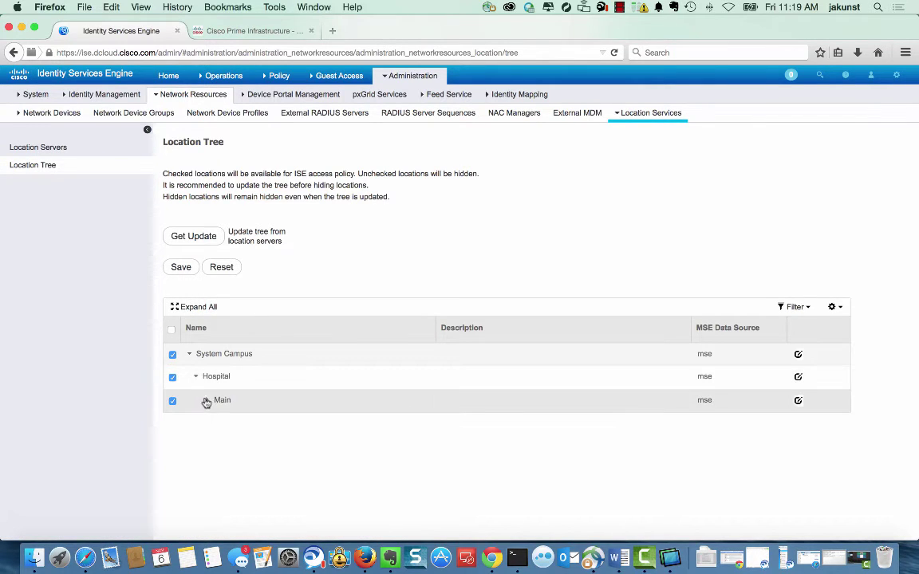
pyautogui.click(206, 400)
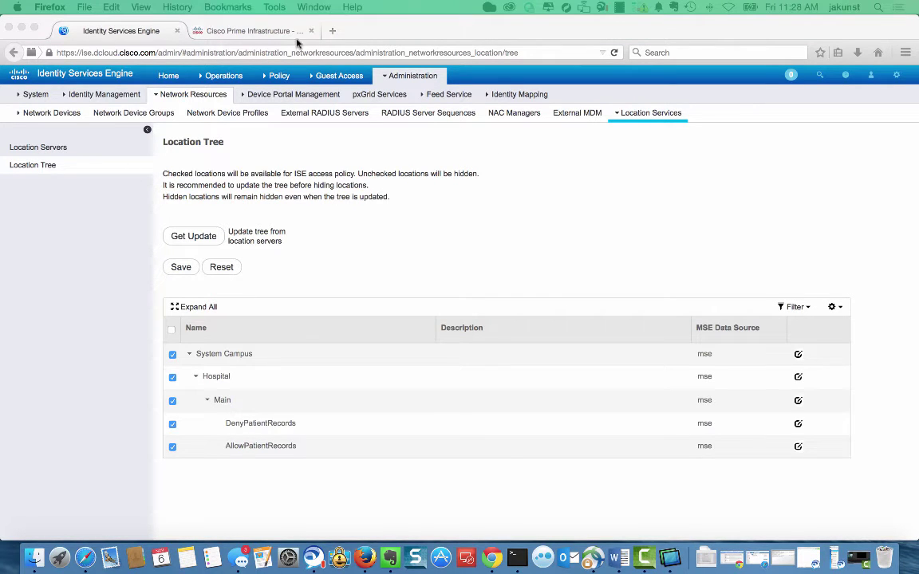
# Open Prime's Maps > Site Maps, zoom out the Main floor, and uncheck Clients.
pyautogui.click(253, 31)
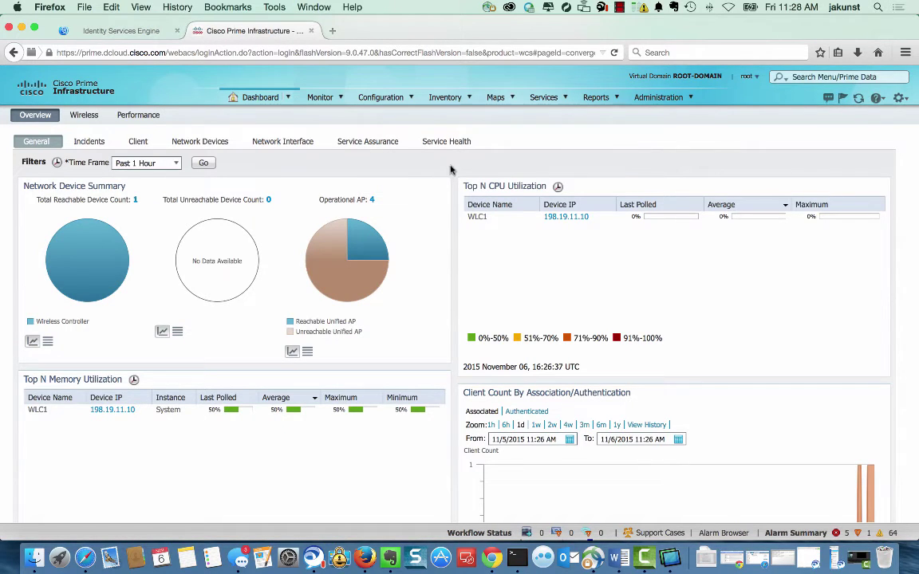
pyautogui.moveTo(497, 104)
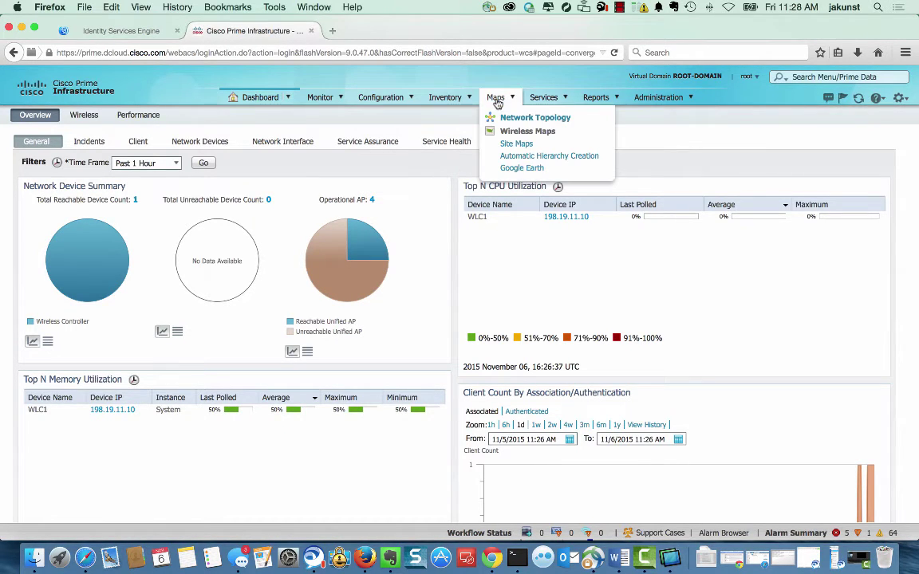
pyautogui.click(515, 143)
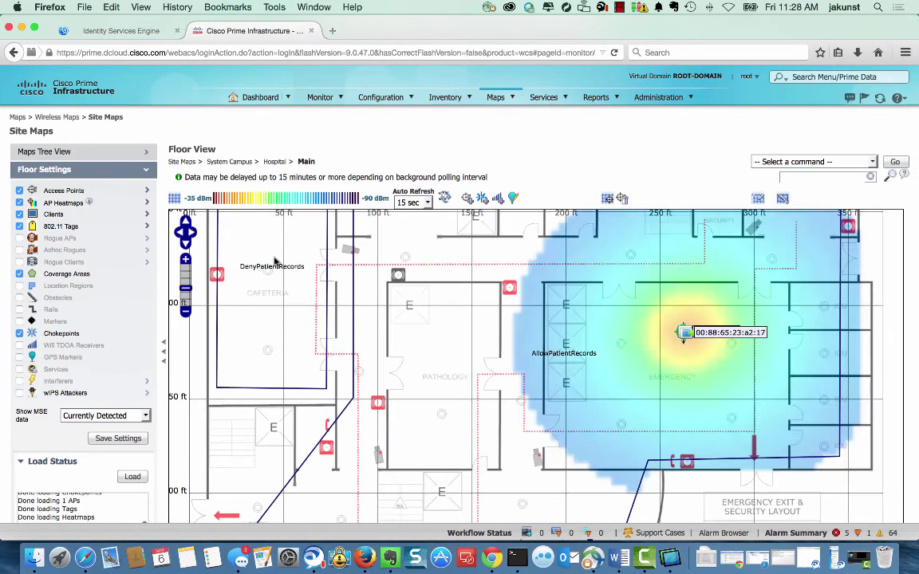
pyautogui.scroll(-2, 171, 278)
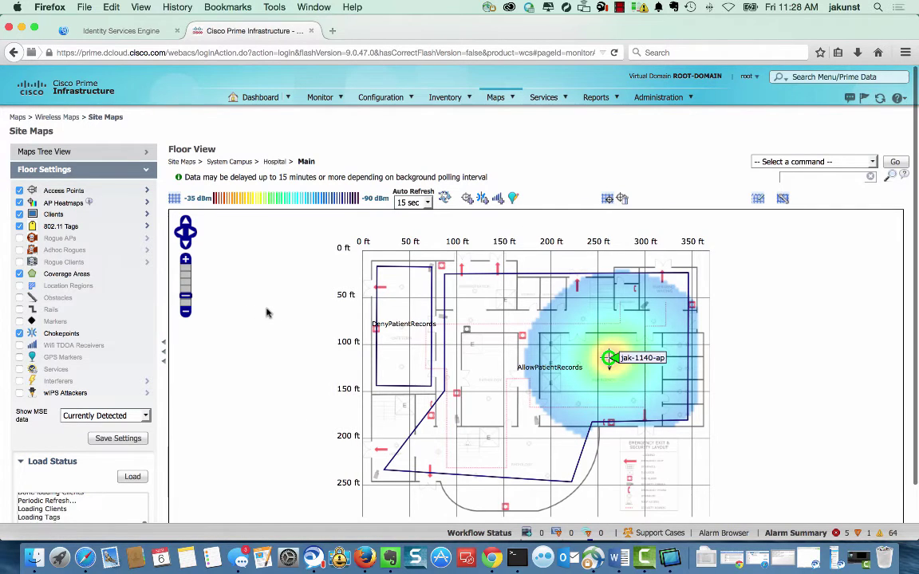
pyautogui.click(20, 216)
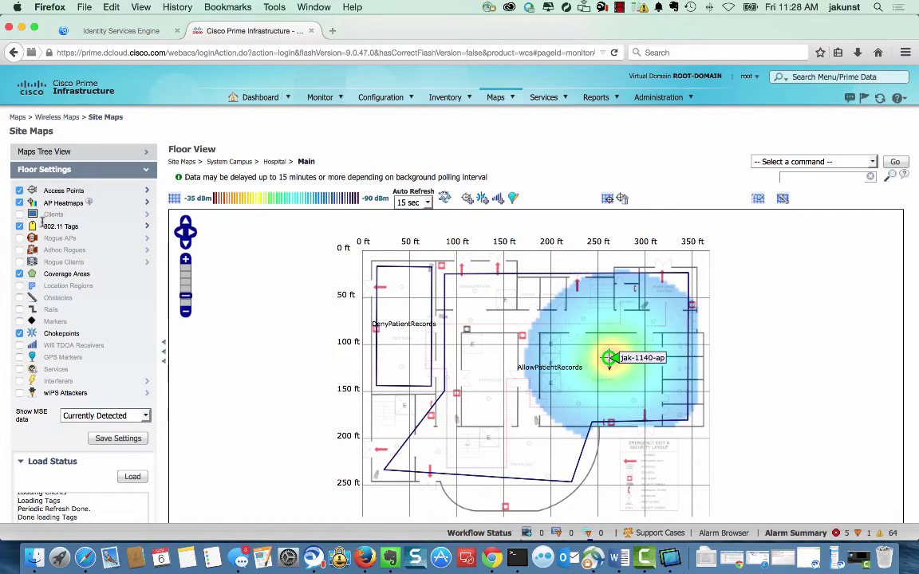
# Position the access point in the DenyPatientRecords room, save it, and move the iPod client there.
pyautogui.click(801, 162)
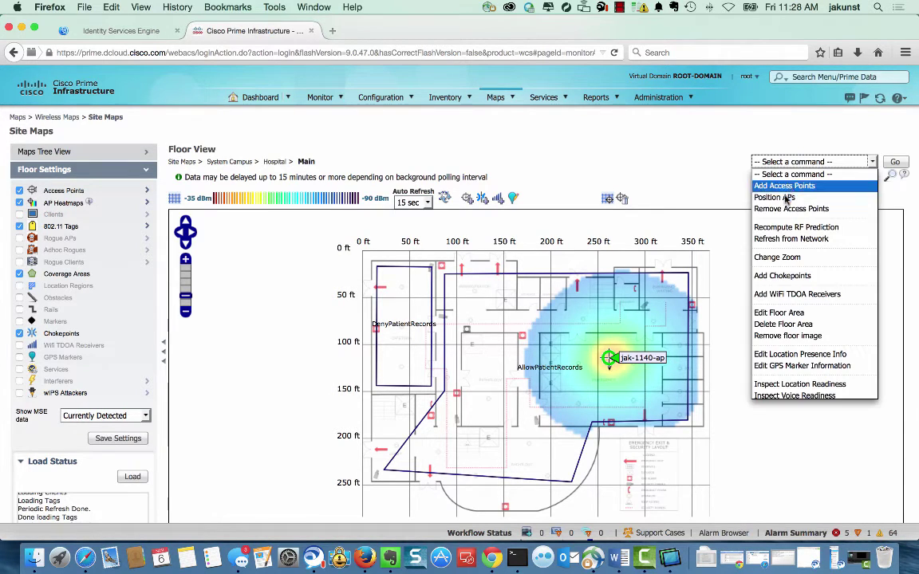
pyautogui.click(798, 196)
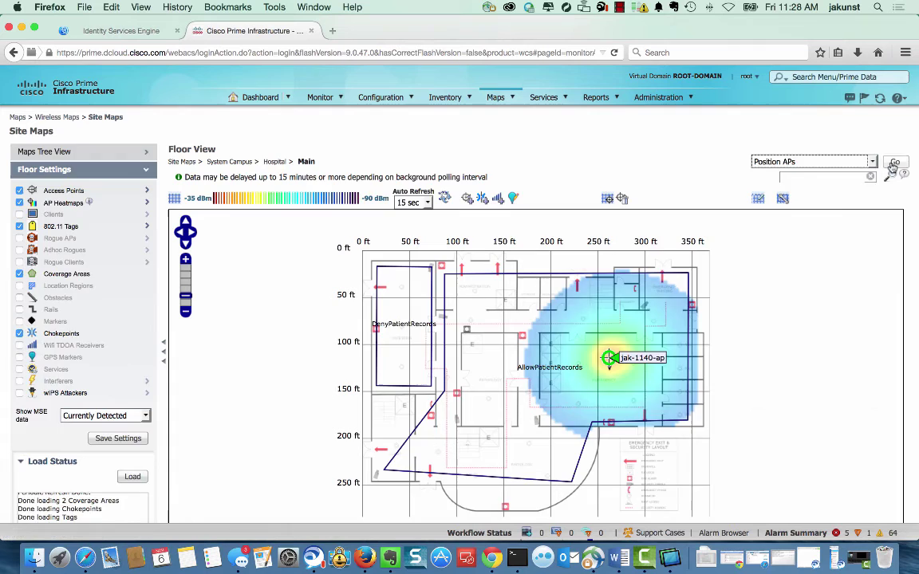
pyautogui.moveTo(609, 339); pyautogui.dragTo(401, 281)
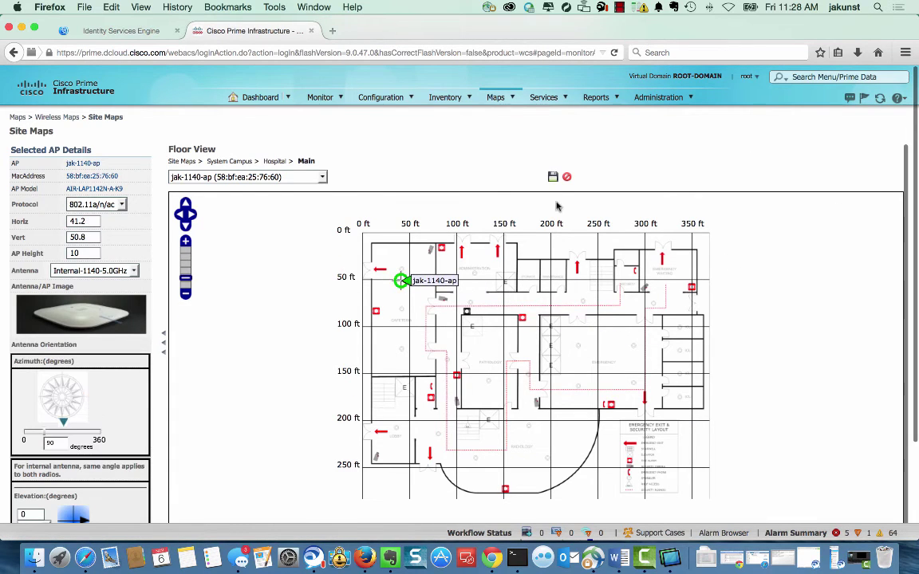
pyautogui.click(552, 177)
pyautogui.click(693, 269)
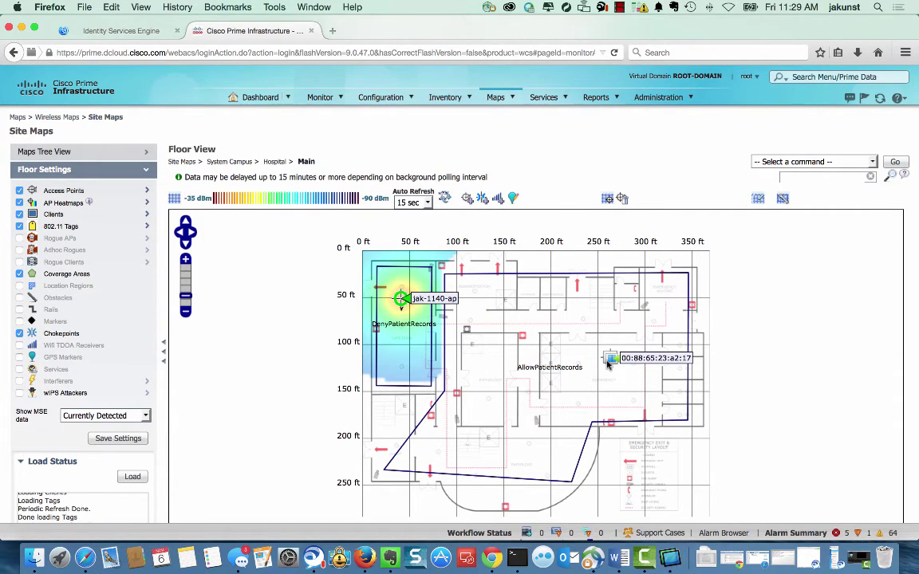
pyautogui.moveTo(608, 364); pyautogui.dragTo(407, 307)
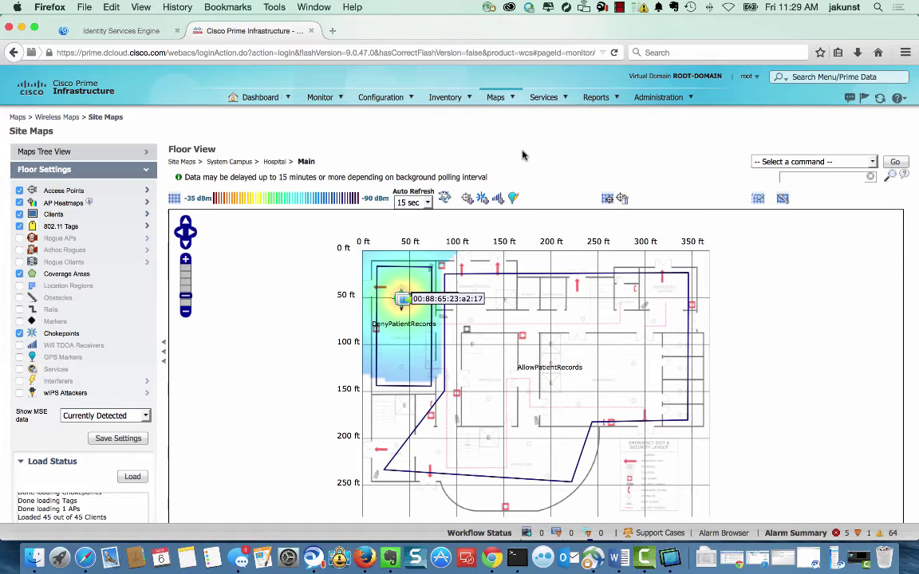
# Open Services > Mobility Services Engines and scroll the MSE home dashboard's client, floor, AP and zone counts.
pyautogui.moveTo(555, 106)
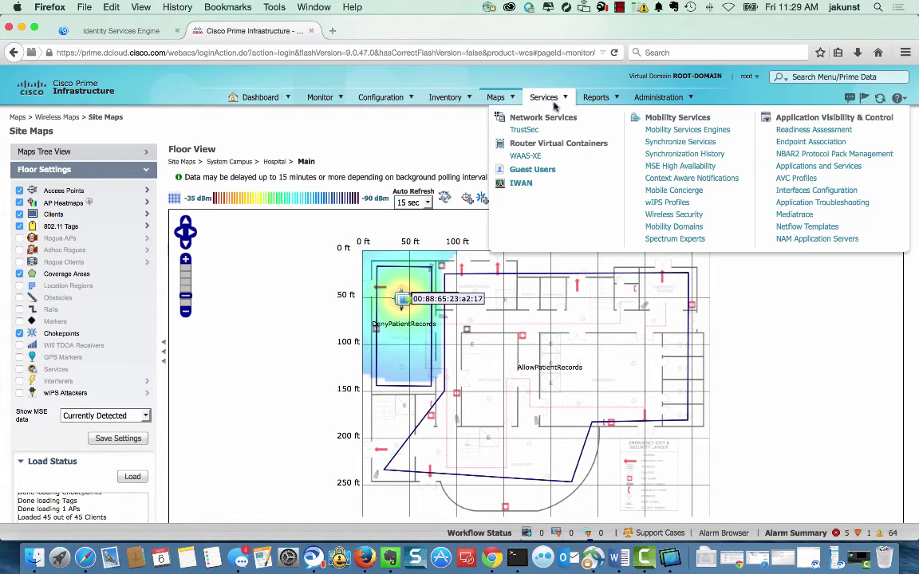
pyautogui.click(685, 129)
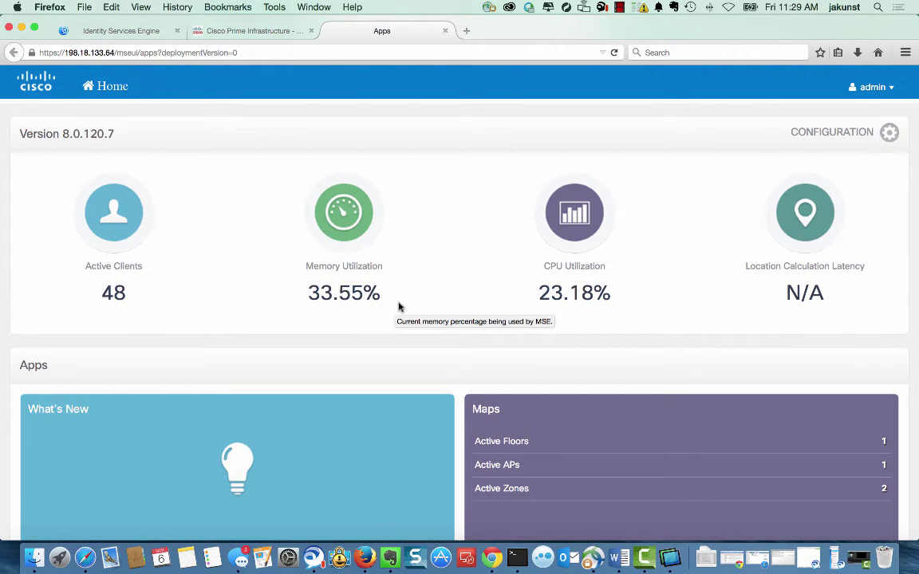
pyautogui.scroll(-2, 413, 314)
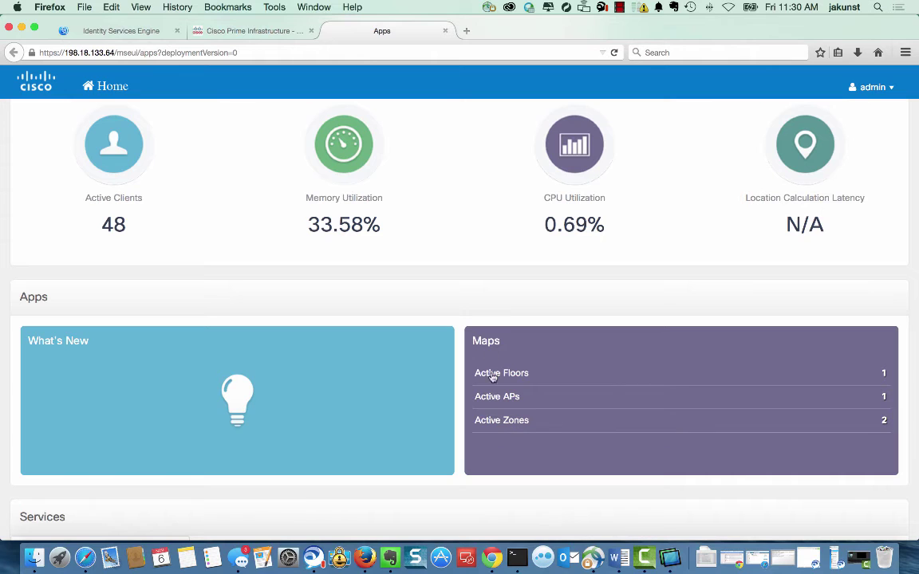
pyautogui.scroll(3, 503, 230)
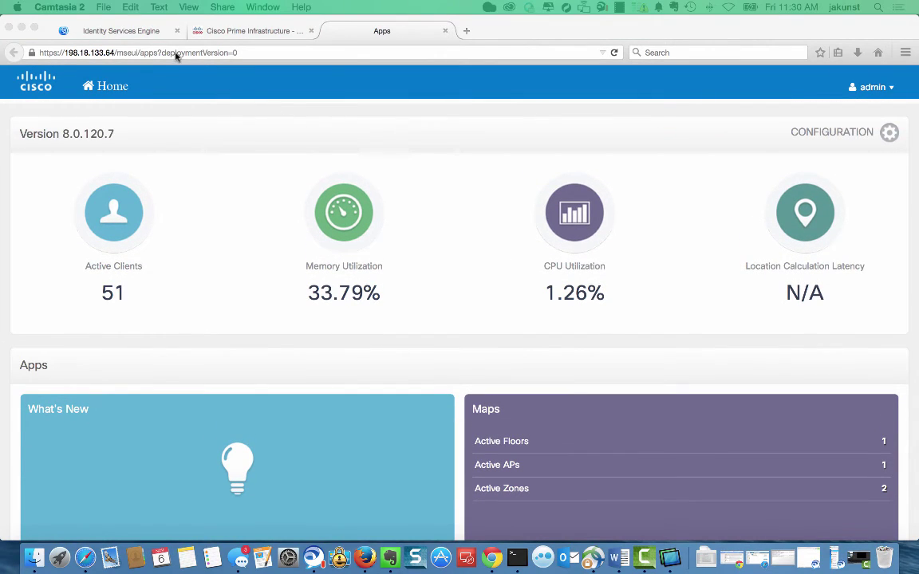
# Reopen ISE's RADIUS Livelog, widen Authorization Profiles, and select the new report's MapLocation value.
pyautogui.click(139, 30)
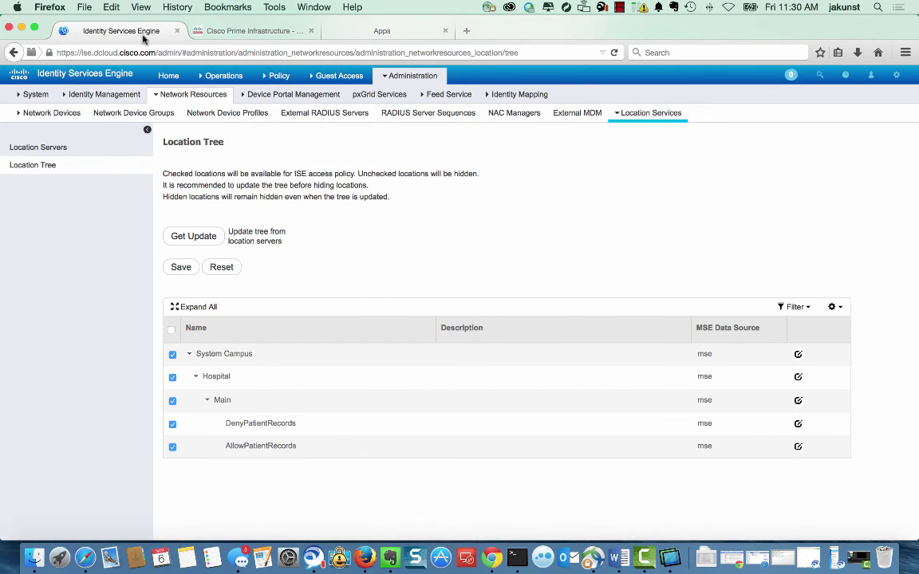
pyautogui.moveTo(209, 77)
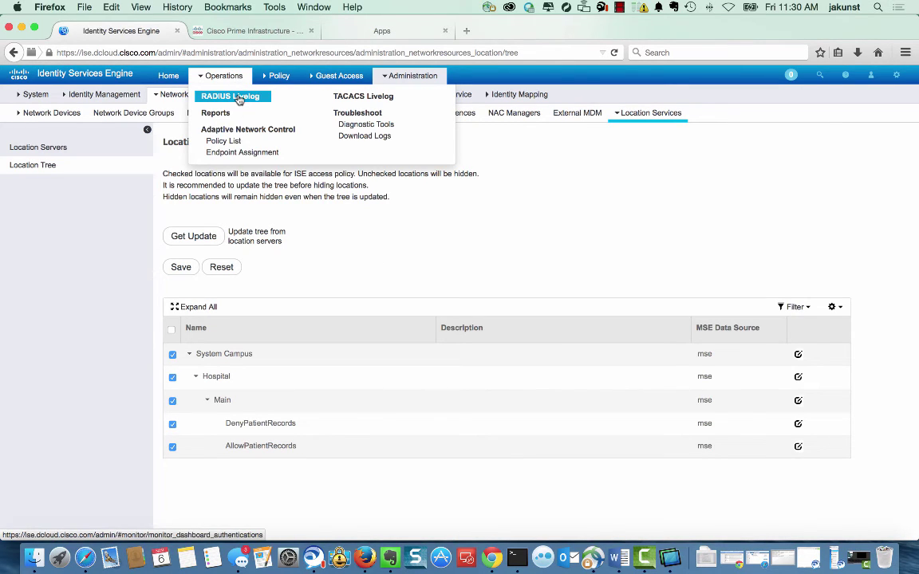
pyautogui.click(239, 100)
pyautogui.moveTo(236, 94)
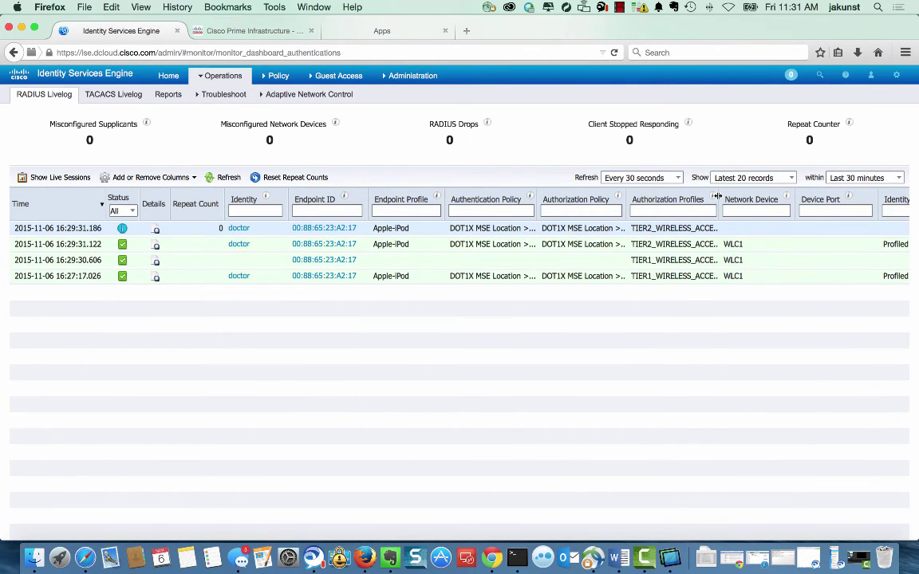
pyautogui.moveTo(717, 196); pyautogui.dragTo(762, 194)
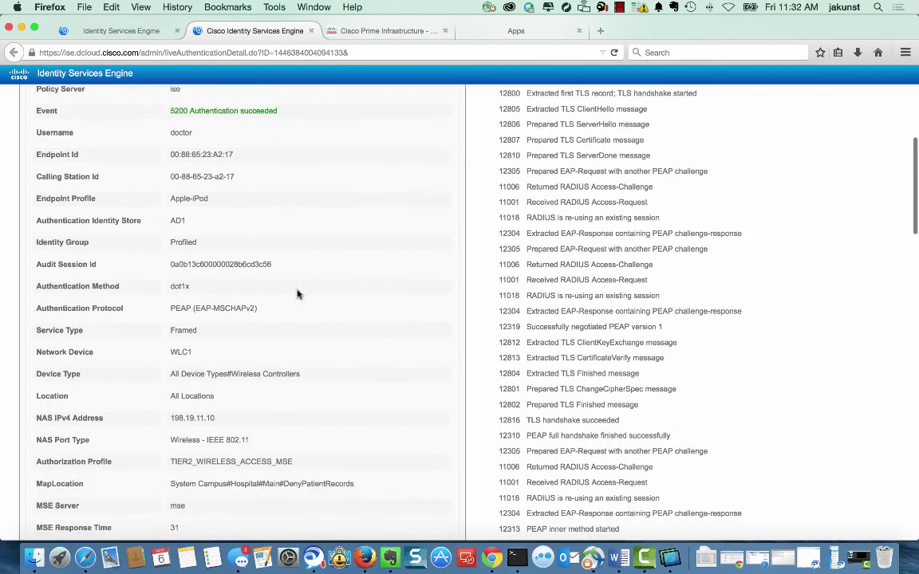
pyautogui.moveTo(355, 467); pyautogui.dragTo(171, 468)
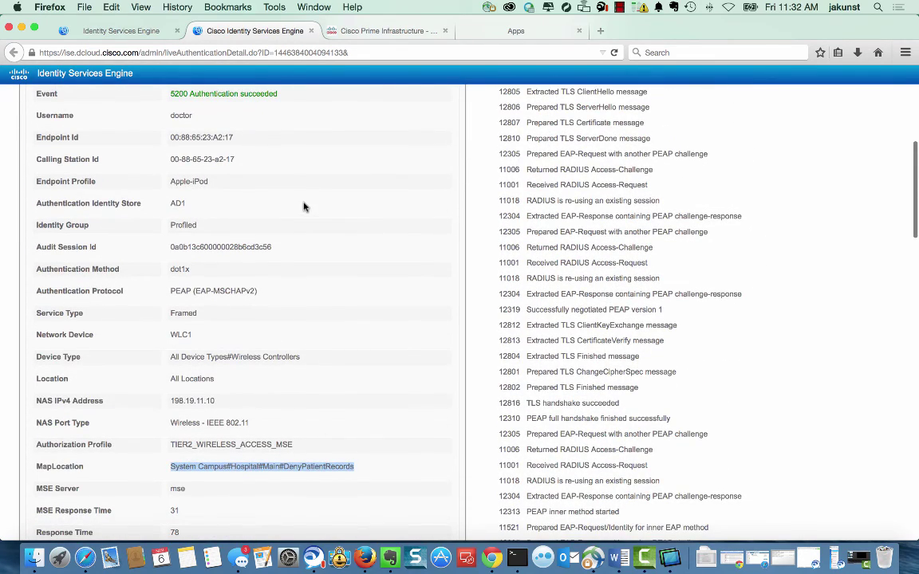
pyautogui.click(21, 30)
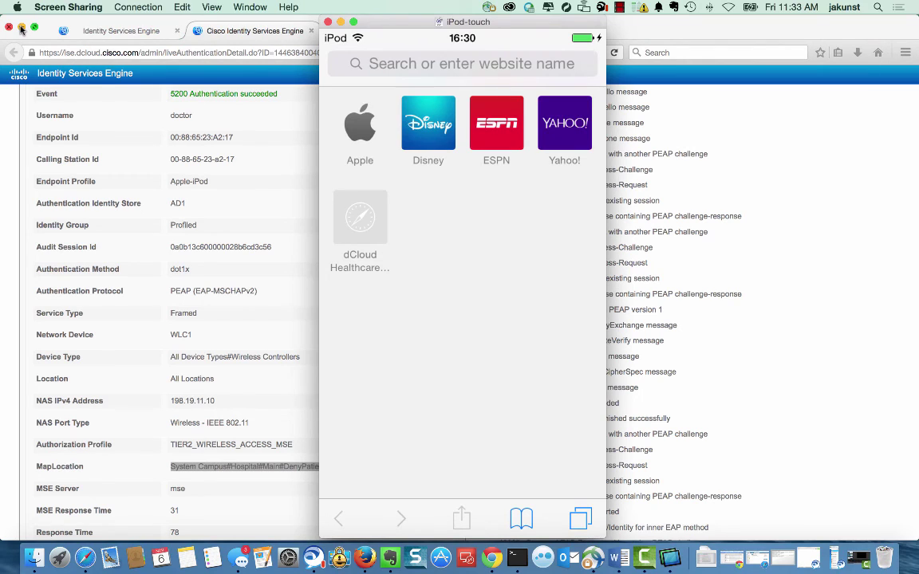
# On the iPod, go from dCloud Healthcare through For Healthcare Professionals to the Medical Records link.
pyautogui.click(22, 30)
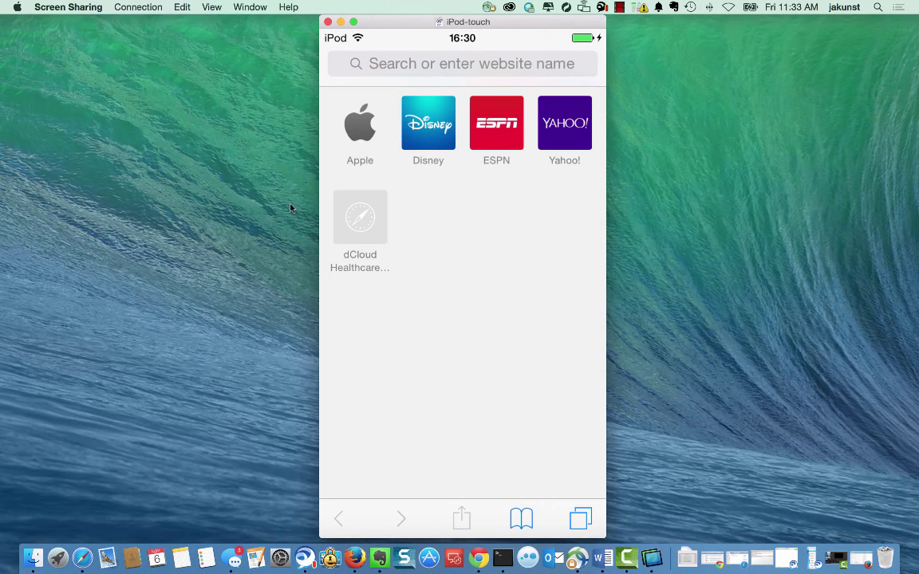
pyautogui.click(359, 227)
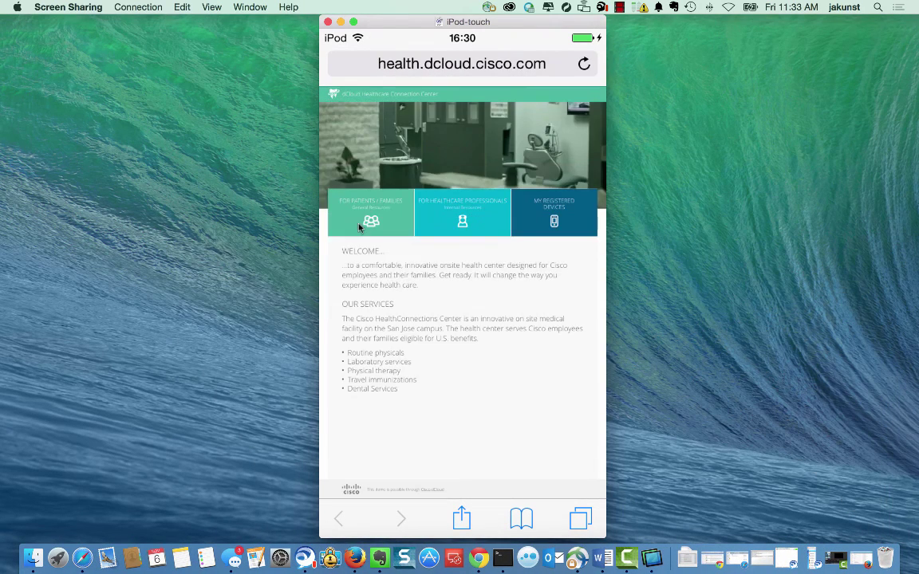
pyautogui.click(468, 216)
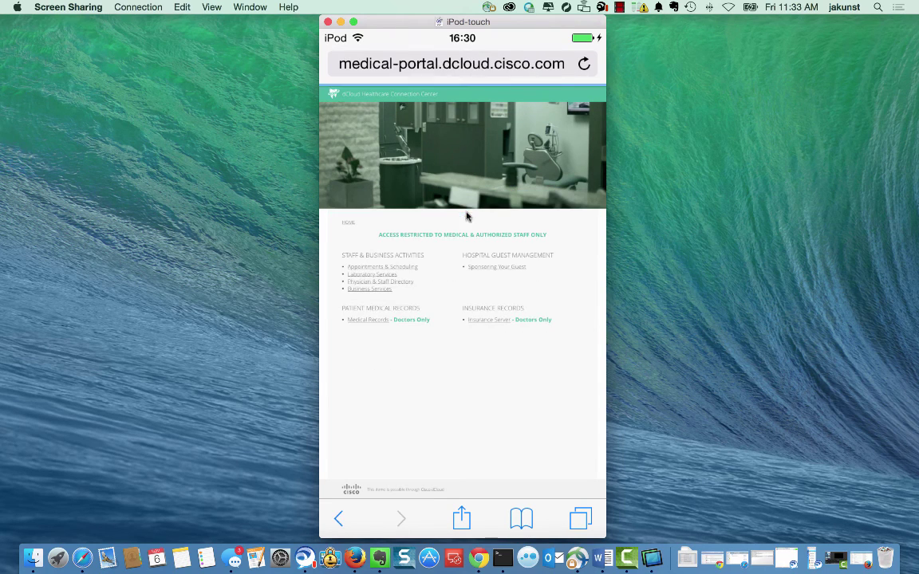
pyautogui.click(369, 320)
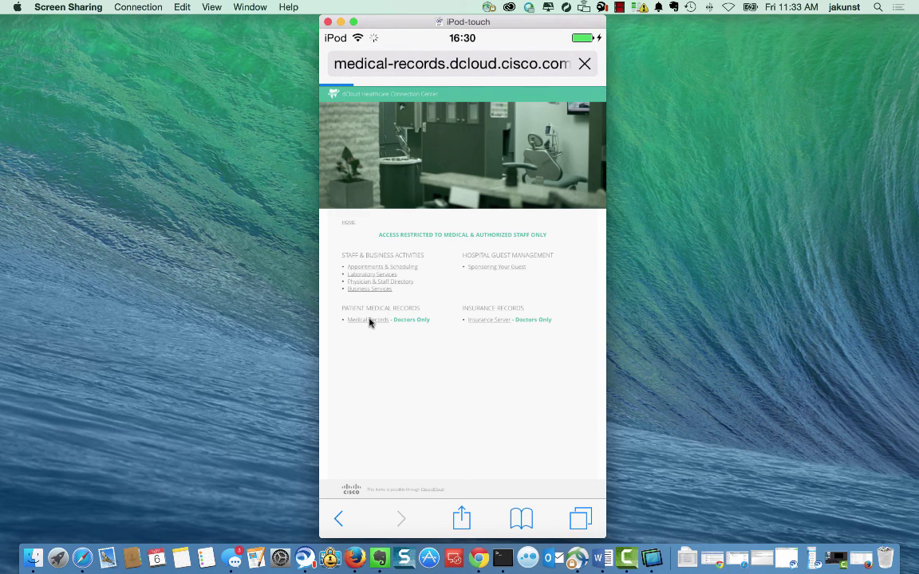